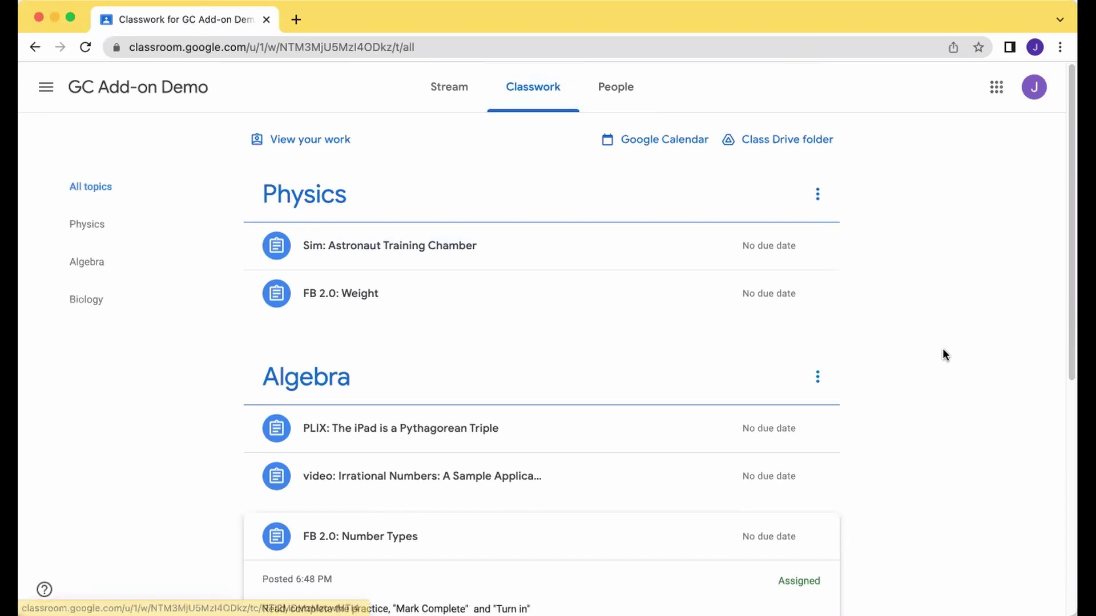
Open the Number Types CK-12 attachment and sign in with Google to load lesson 2.1
scroll(945, 354, down, 5)
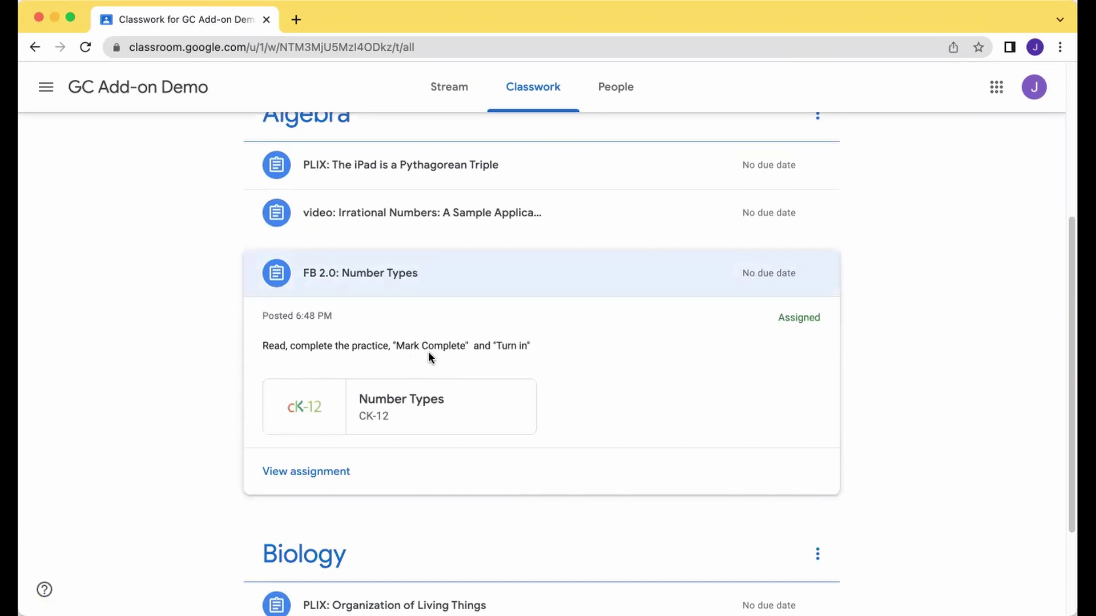
click(400, 402)
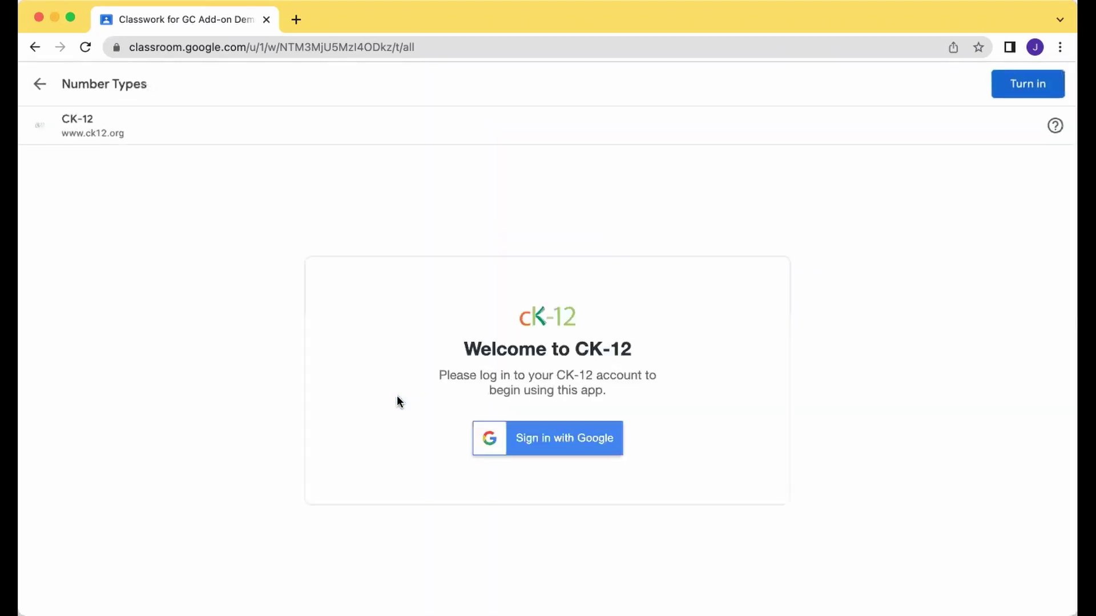
click(572, 449)
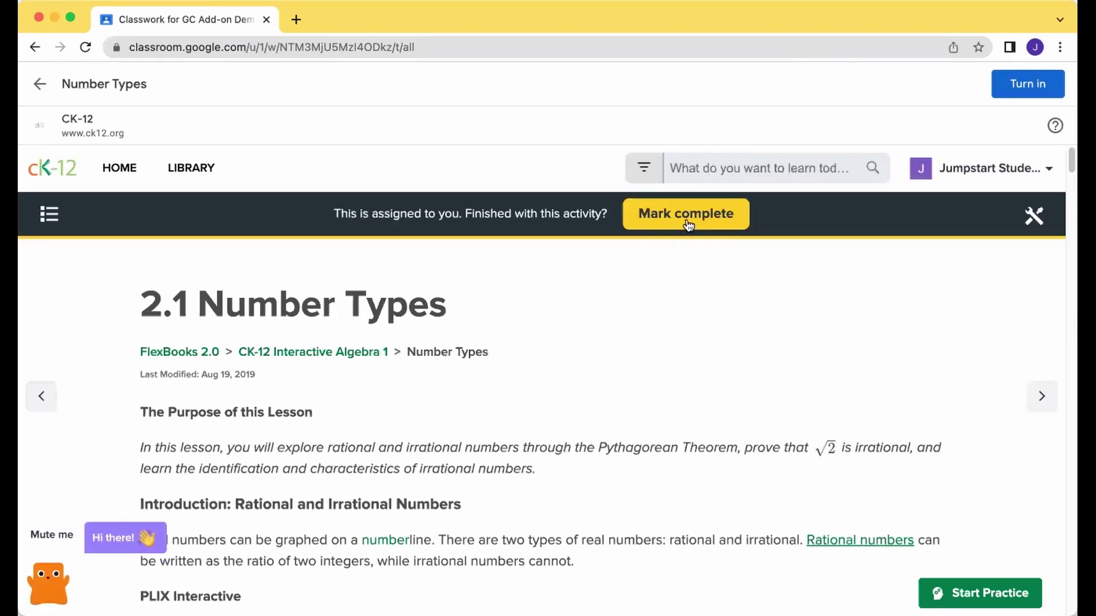
Mute the Flexi helper and scroll down to the five-question Pythagorean Triples check
click(66, 537)
scroll(496, 519, down, 6)
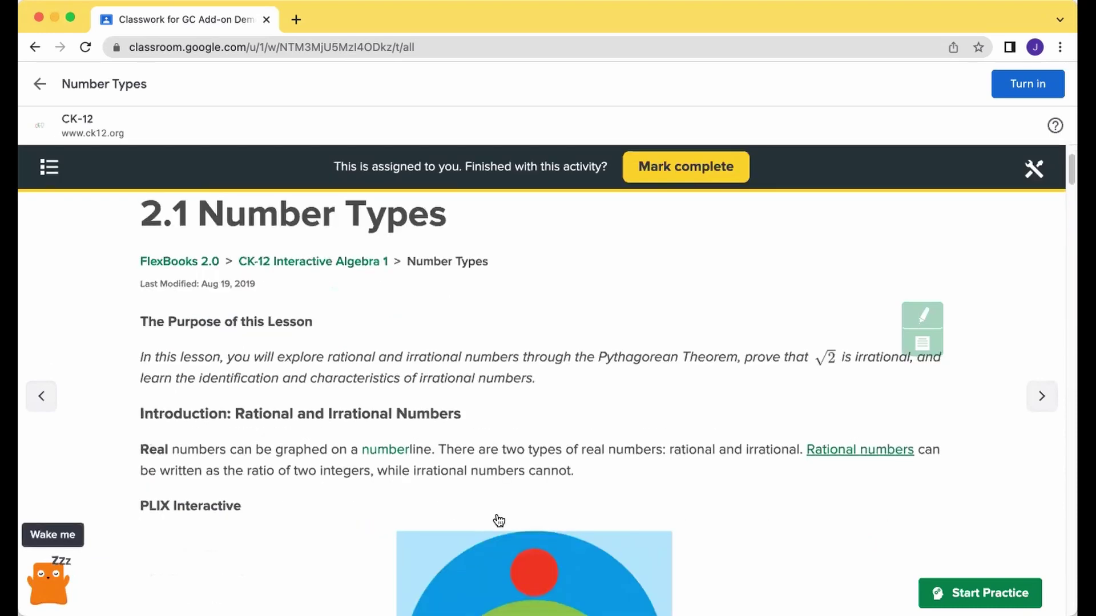
scroll(722, 524, down, 15)
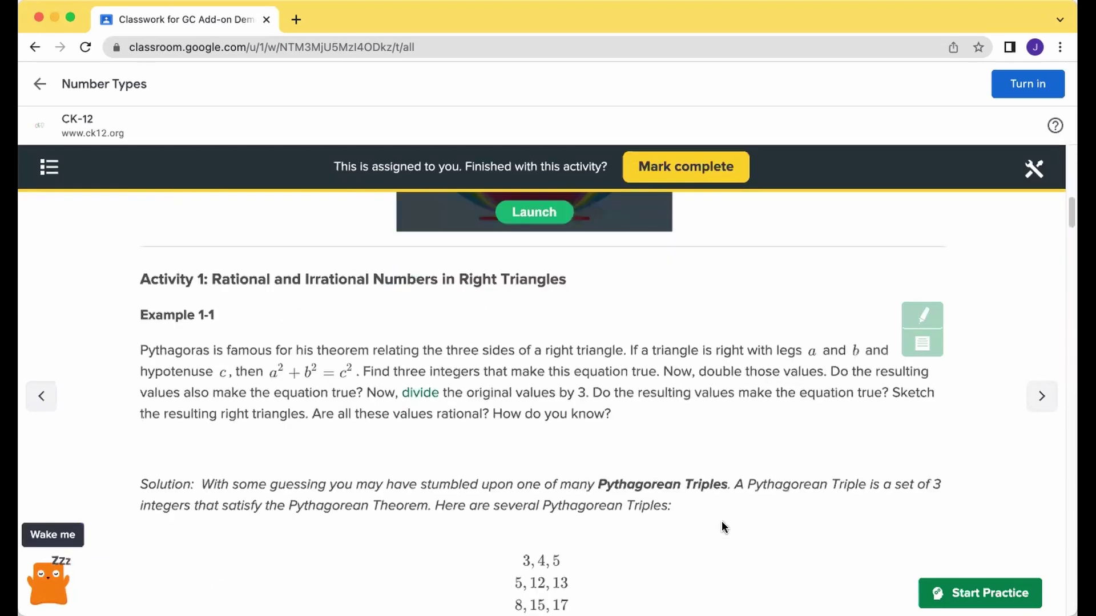
scroll(721, 521, down, 10)
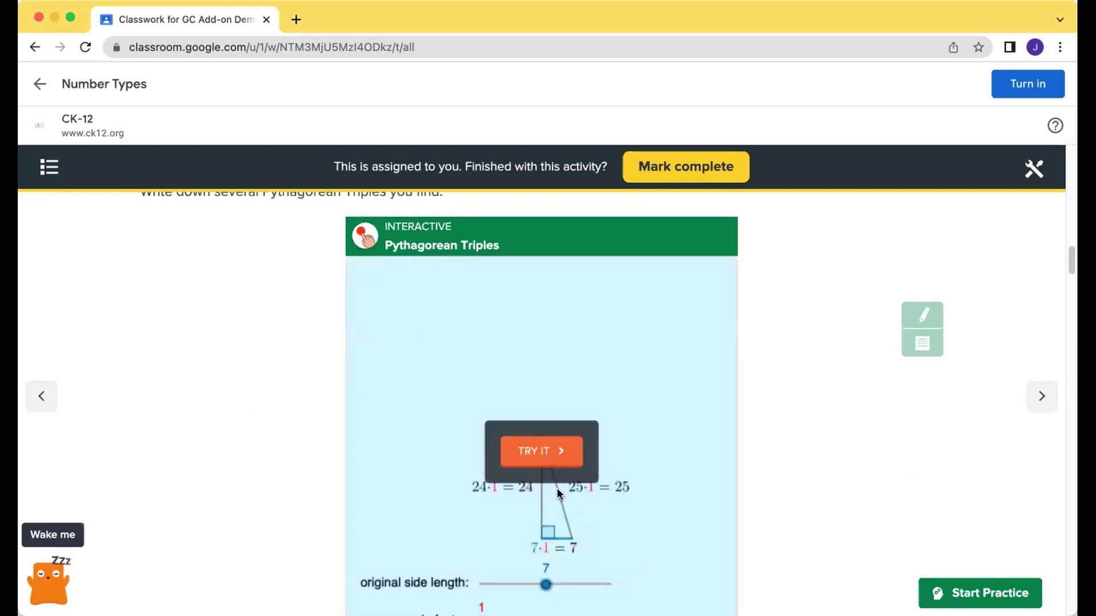
scroll(686, 549, down, 2)
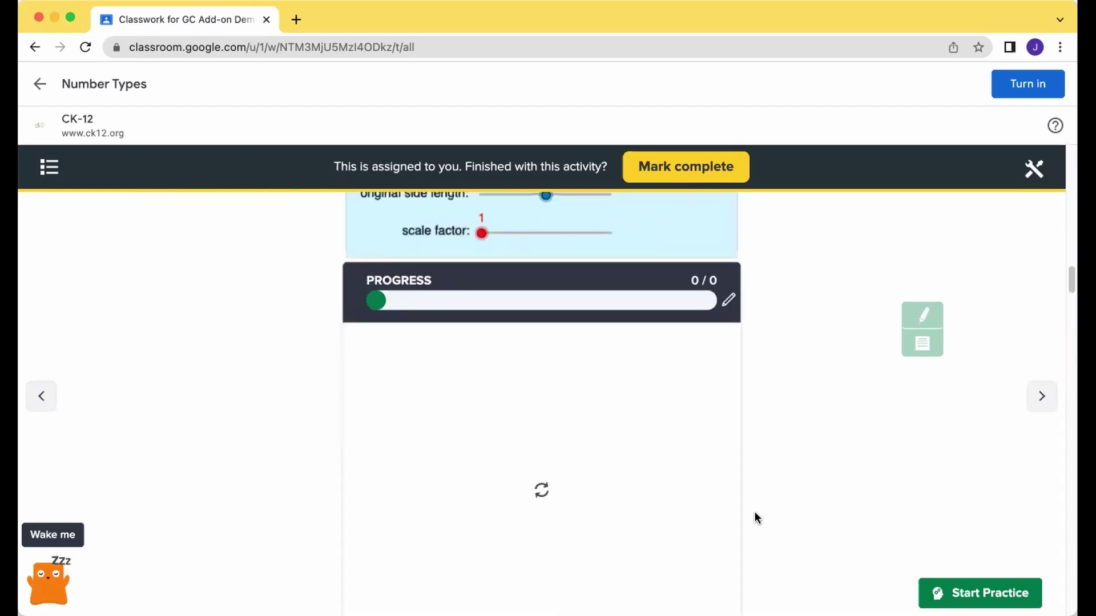
scroll(760, 521, down, 4)
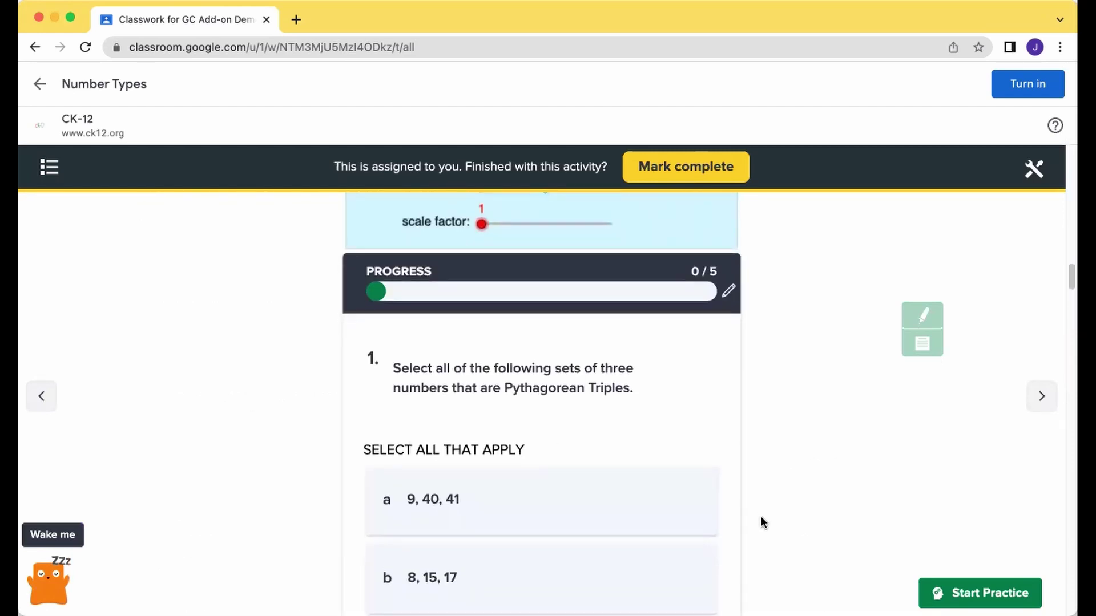
scroll(760, 516, down, 1)
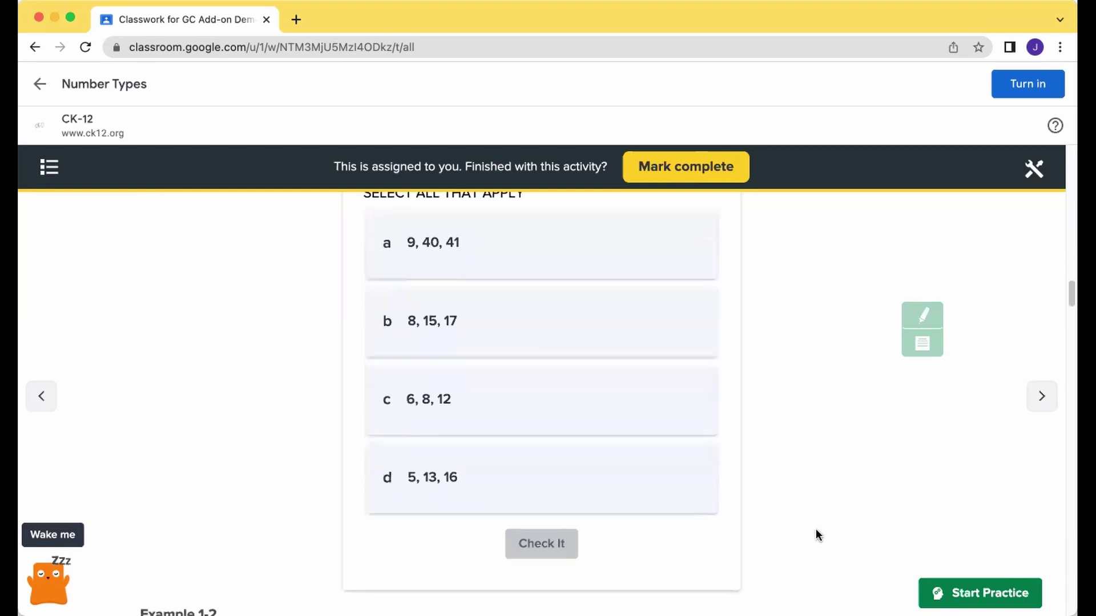
Start the adaptive practice, skip the confidence question, and answer Rational Numbers on question 1
click(1002, 594)
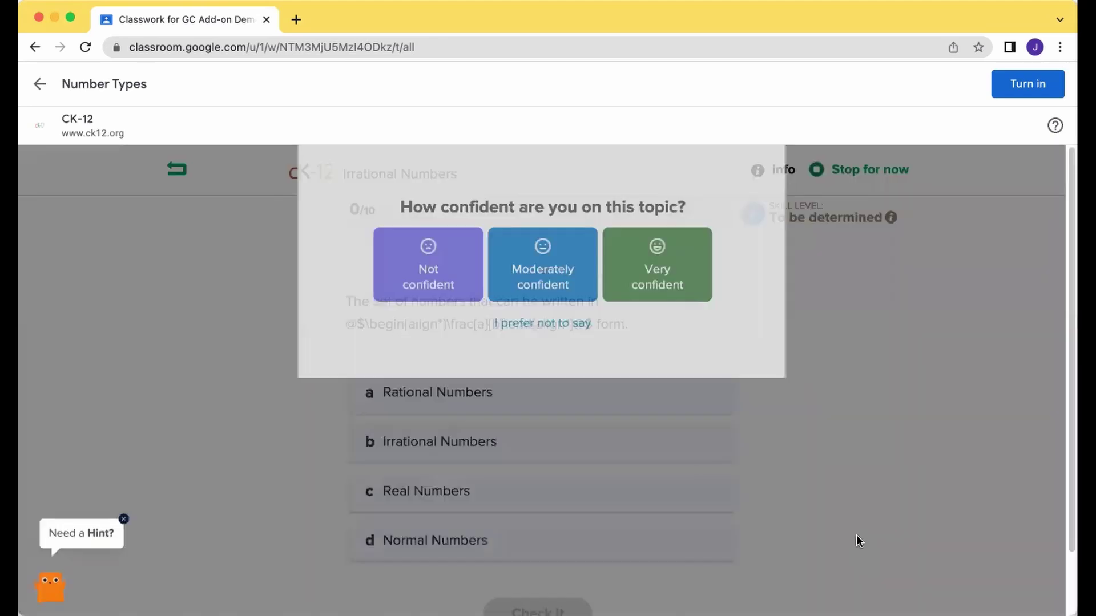
click(528, 460)
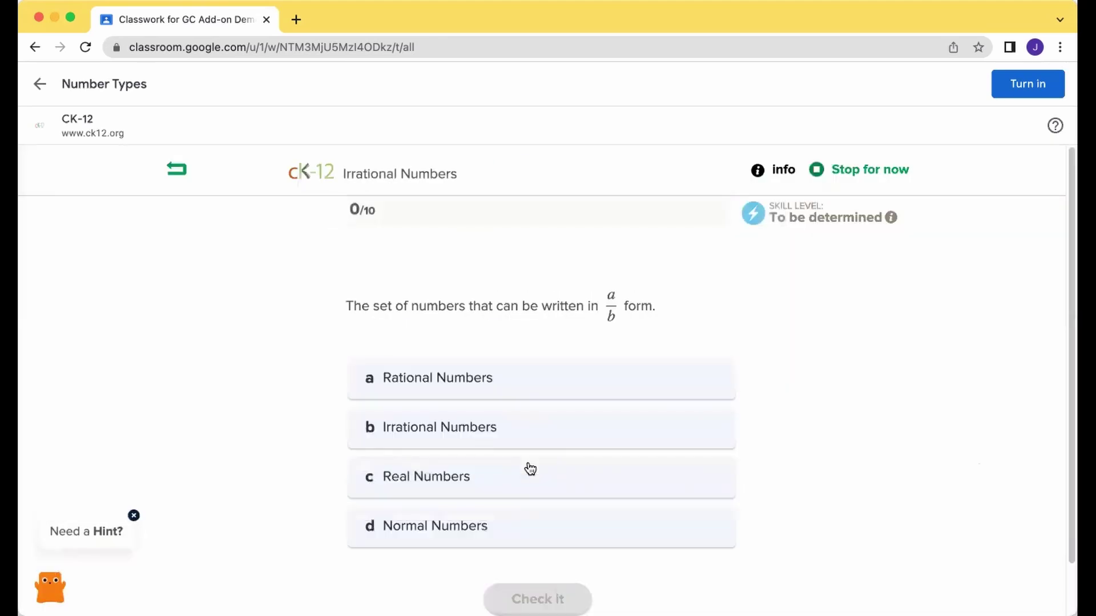
click(460, 382)
scroll(784, 464, down, 1)
click(547, 575)
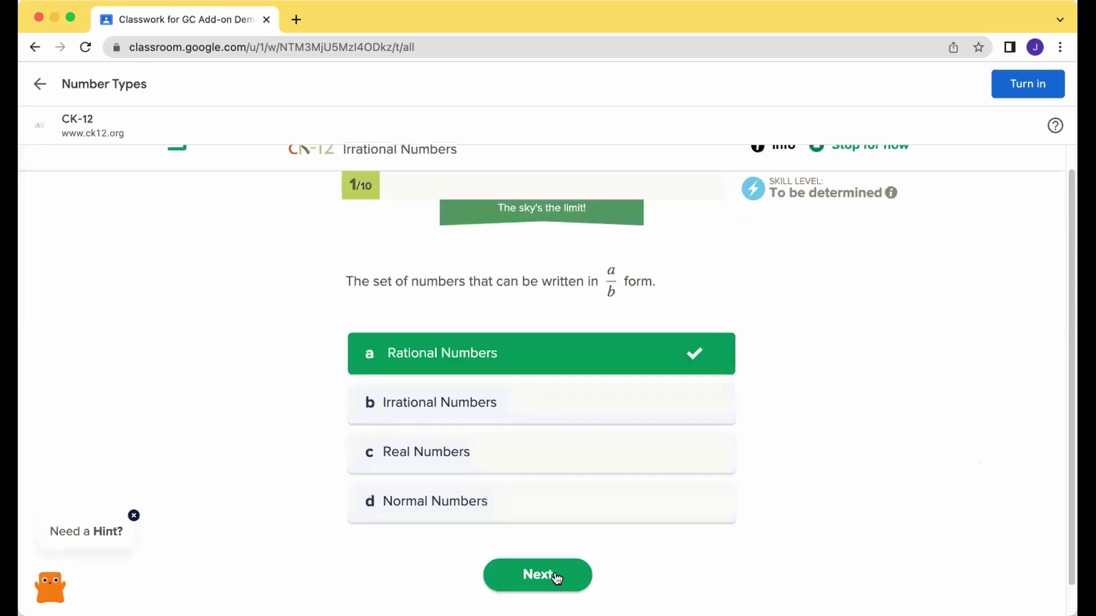
click(553, 576)
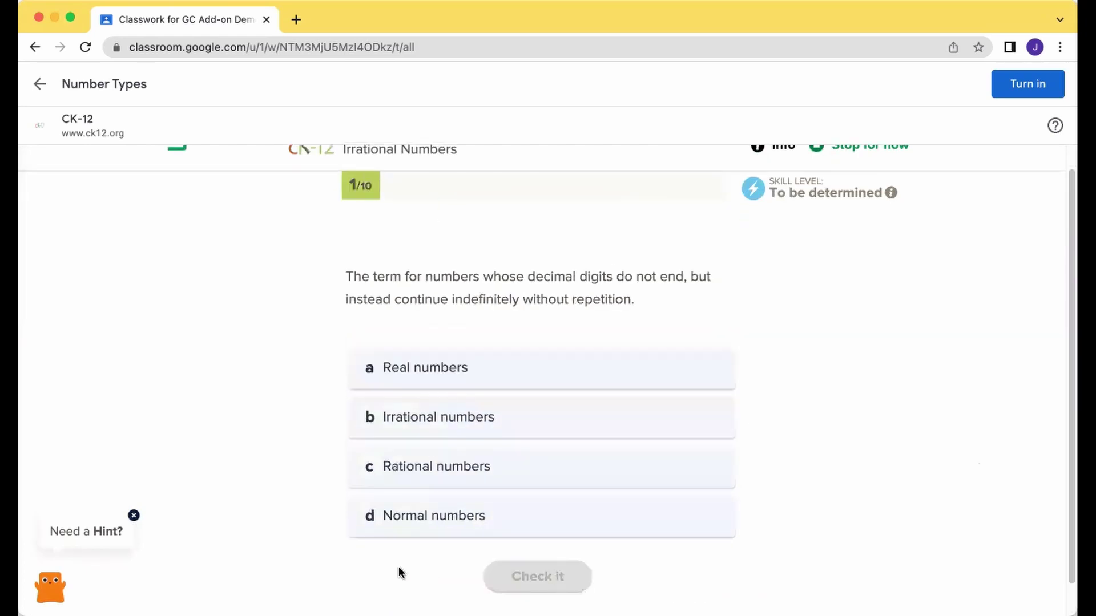
Use a hint, then answer Irrational numbers on question 2 and move on
click(51, 586)
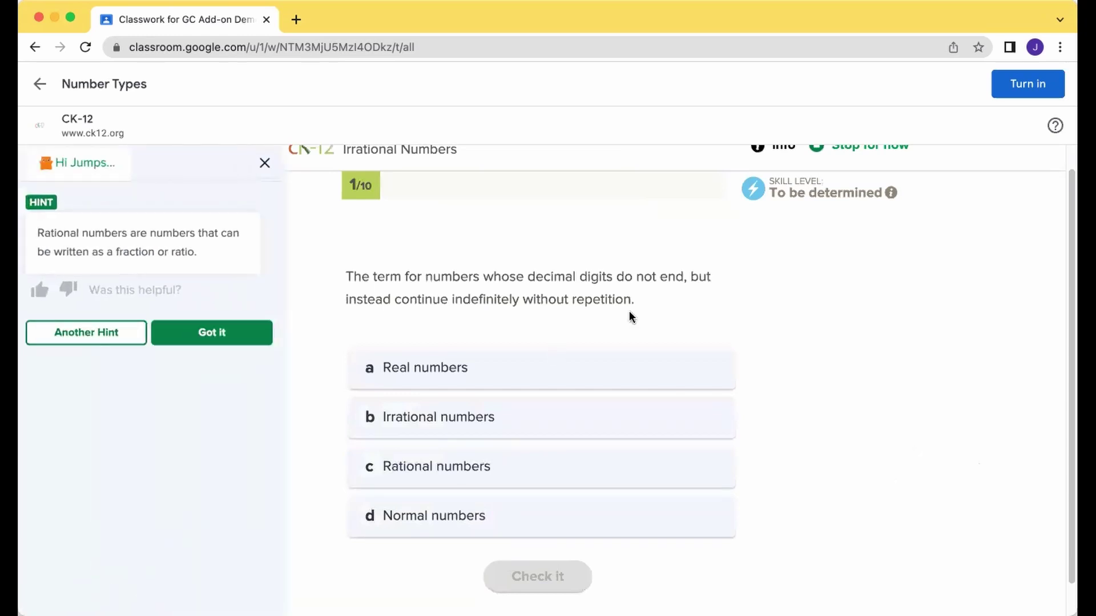
click(457, 434)
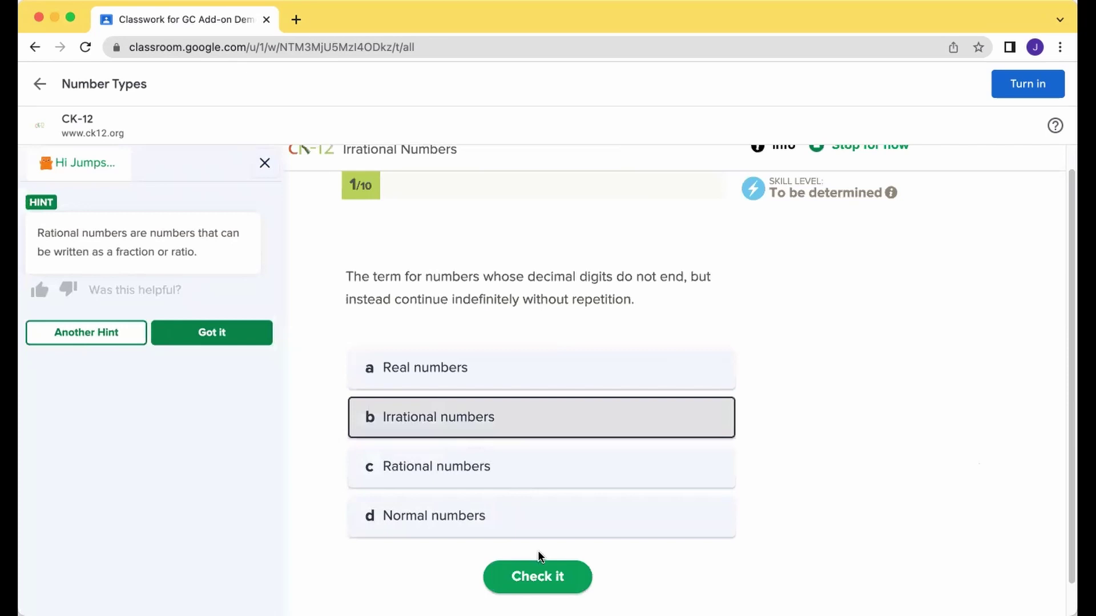
click(513, 579)
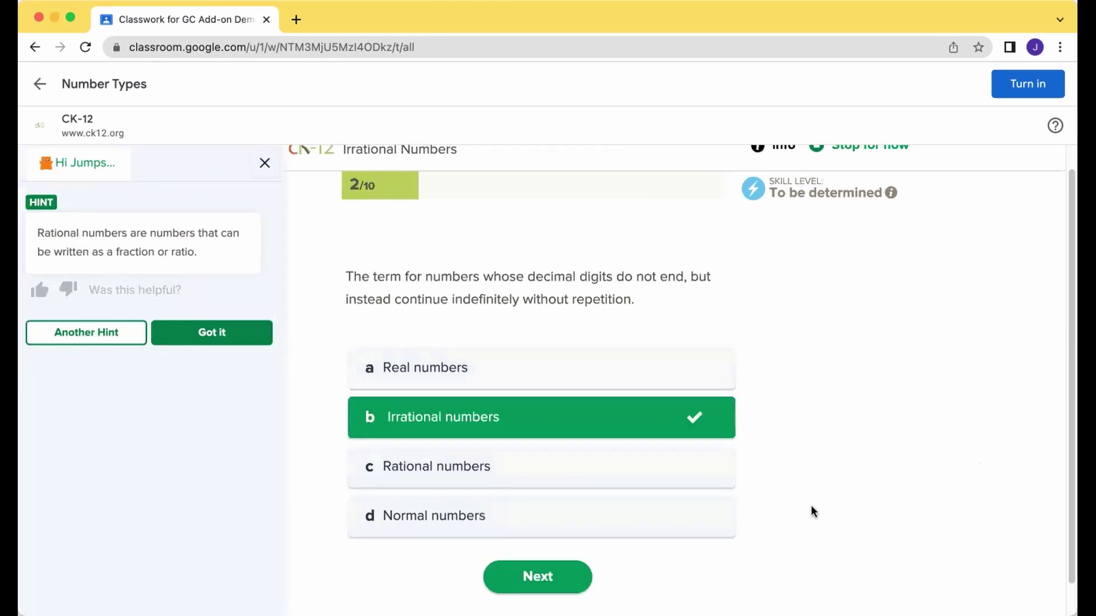
scroll(811, 505, down, 1)
click(591, 536)
Mark Integer and Rational as the answers for √81 and check them
scroll(869, 492, down, 1)
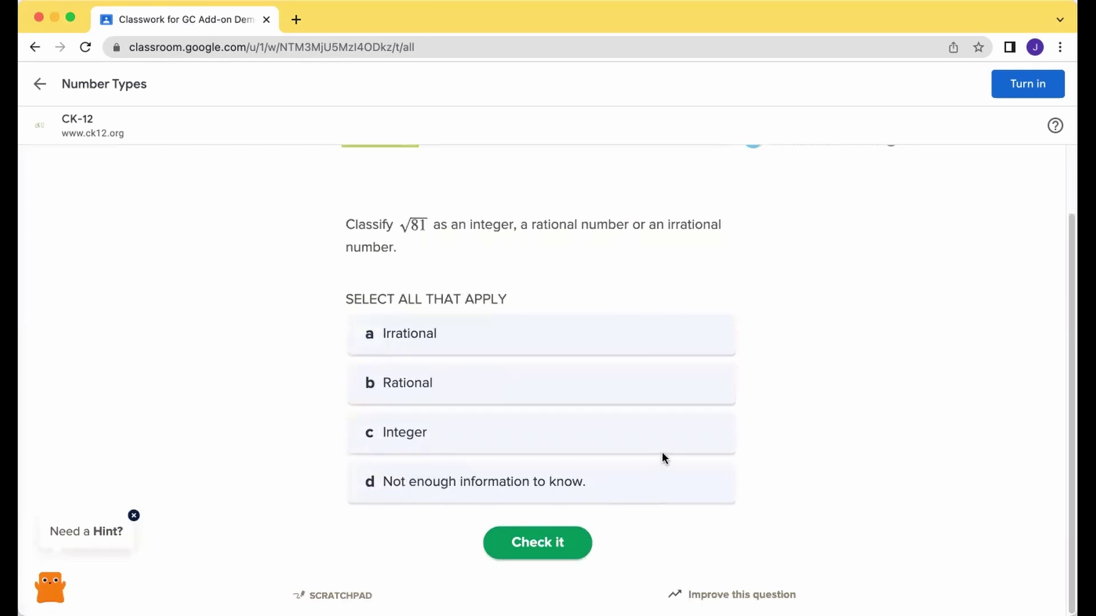
click(481, 425)
click(481, 392)
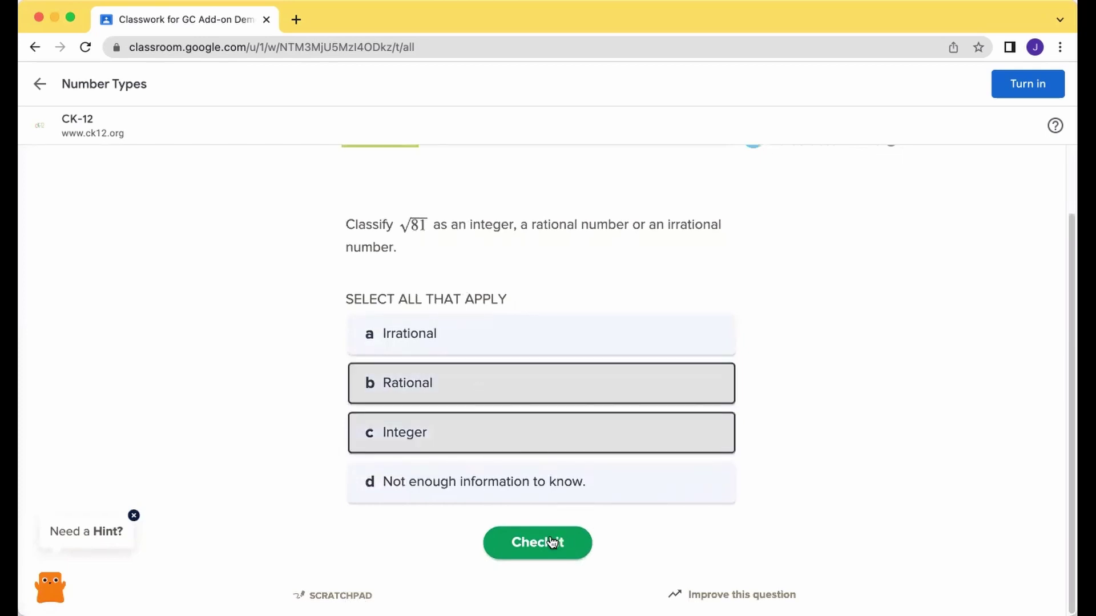
click(551, 543)
Answer the next question with √9, retry after it's wrong, then choose −3
click(550, 574)
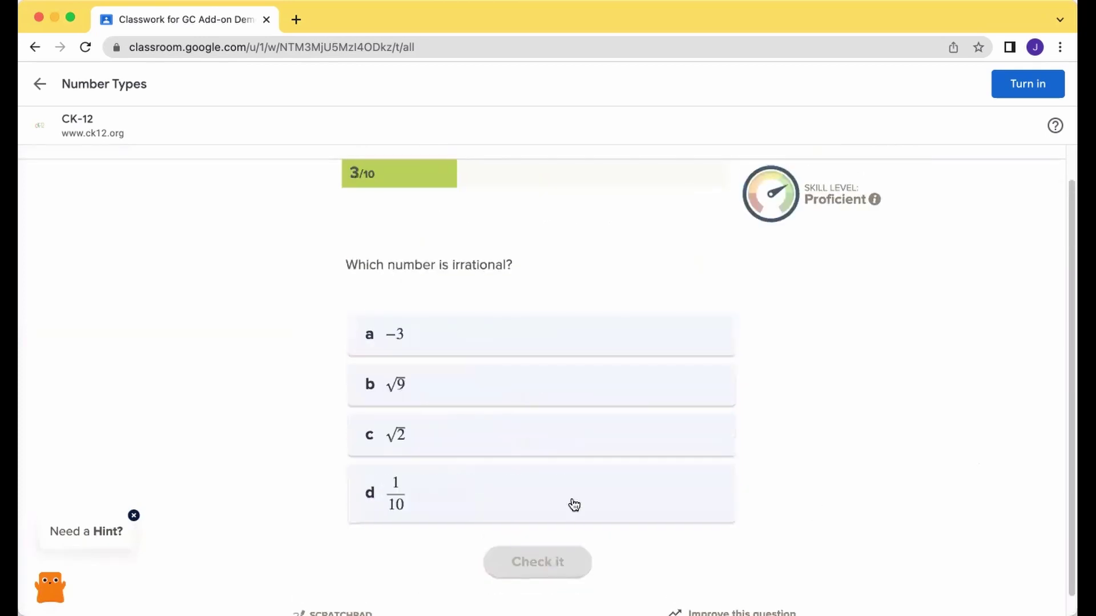
click(481, 394)
click(535, 562)
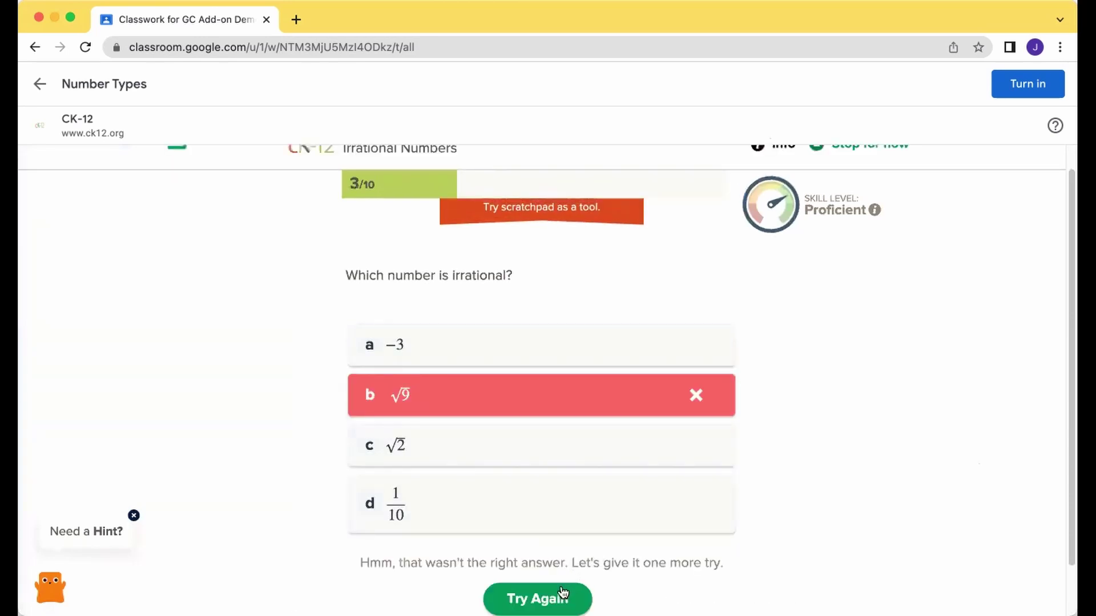
click(563, 592)
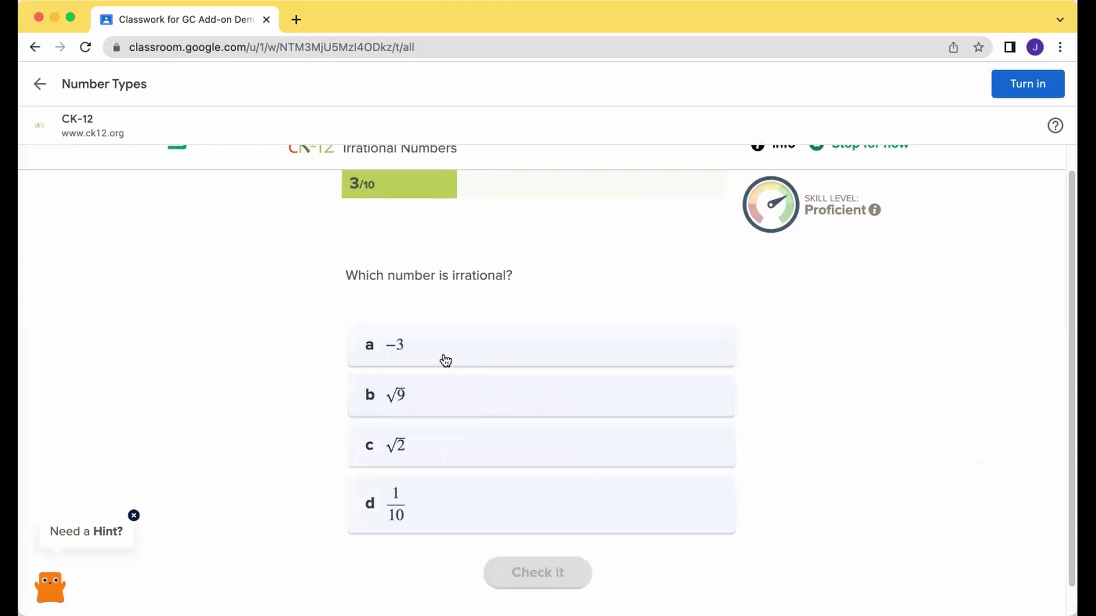
click(443, 357)
click(533, 573)
Pick √16 as the irrational number on the next question and retry after it's marked wrong
click(568, 577)
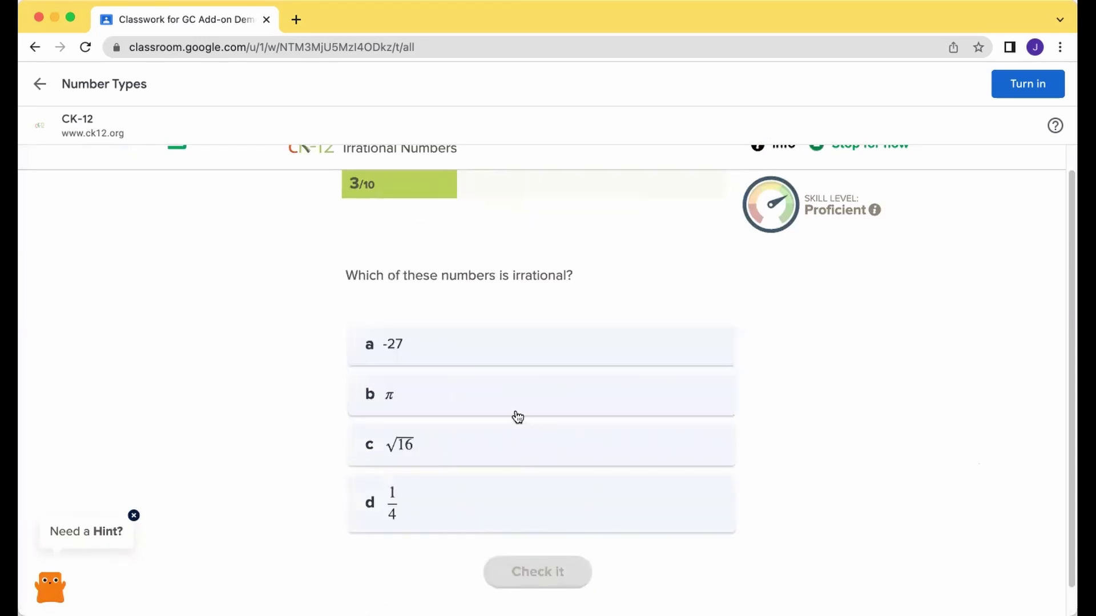
click(519, 454)
click(537, 572)
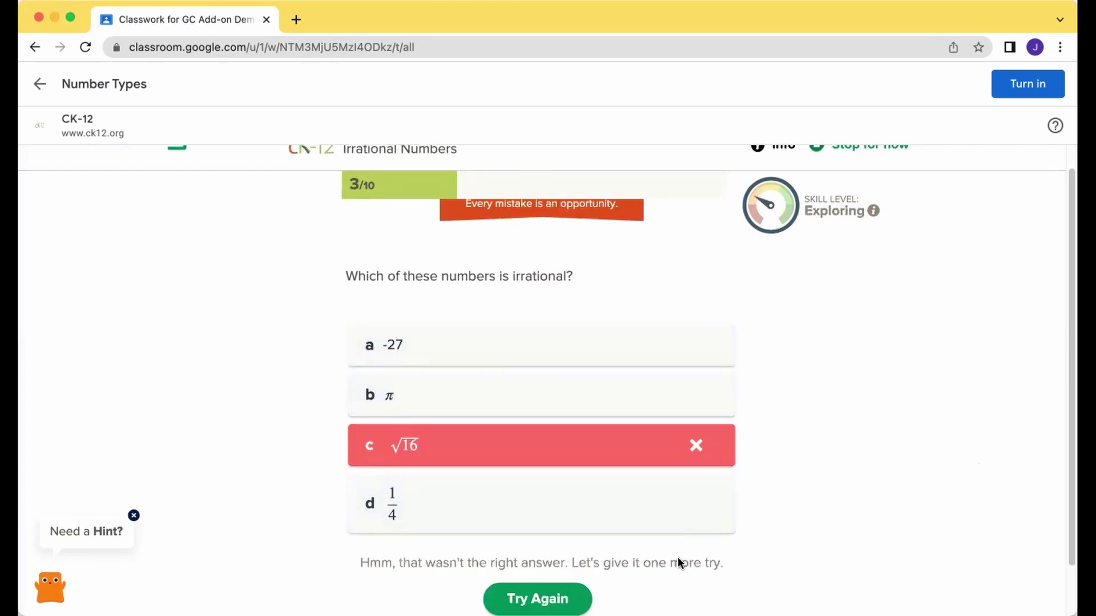
click(557, 596)
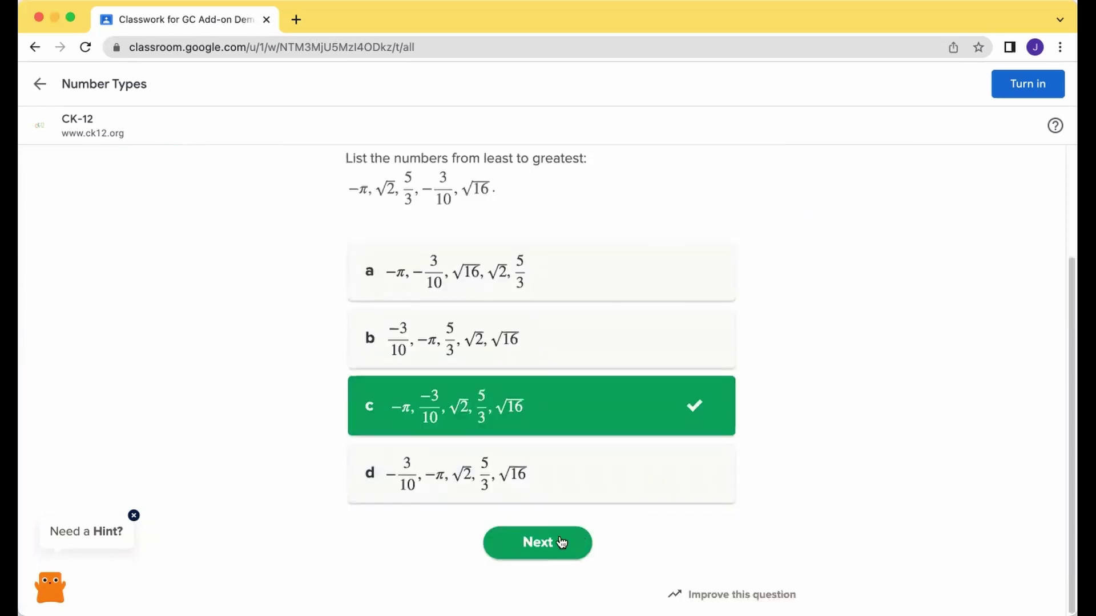
Move past the final correct answer, dismiss the confidence rating, and stop practicing to save progress
click(560, 543)
click(563, 545)
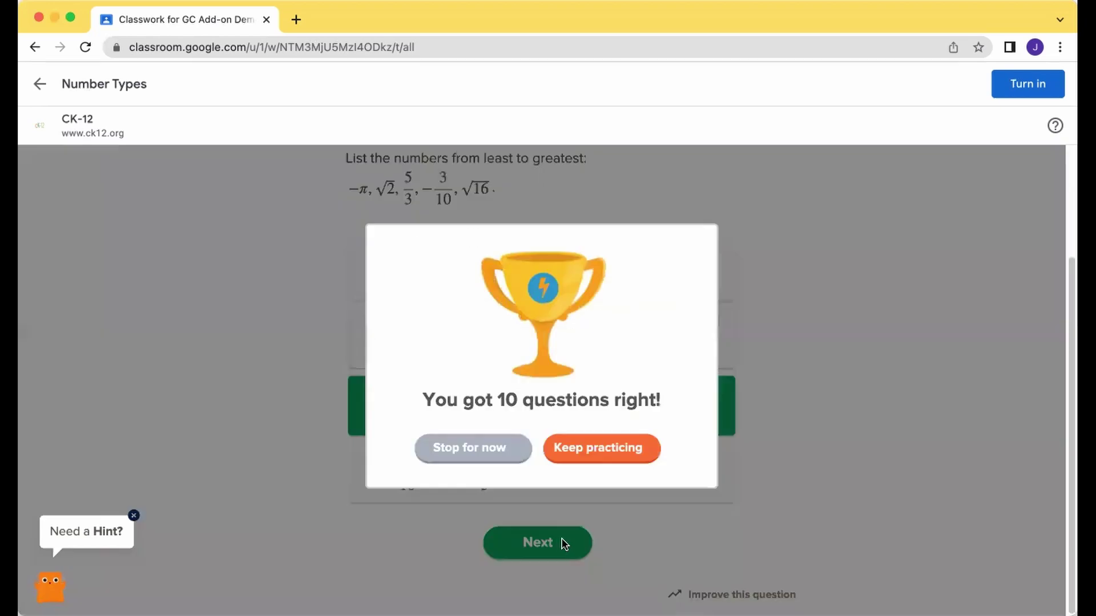
click(497, 445)
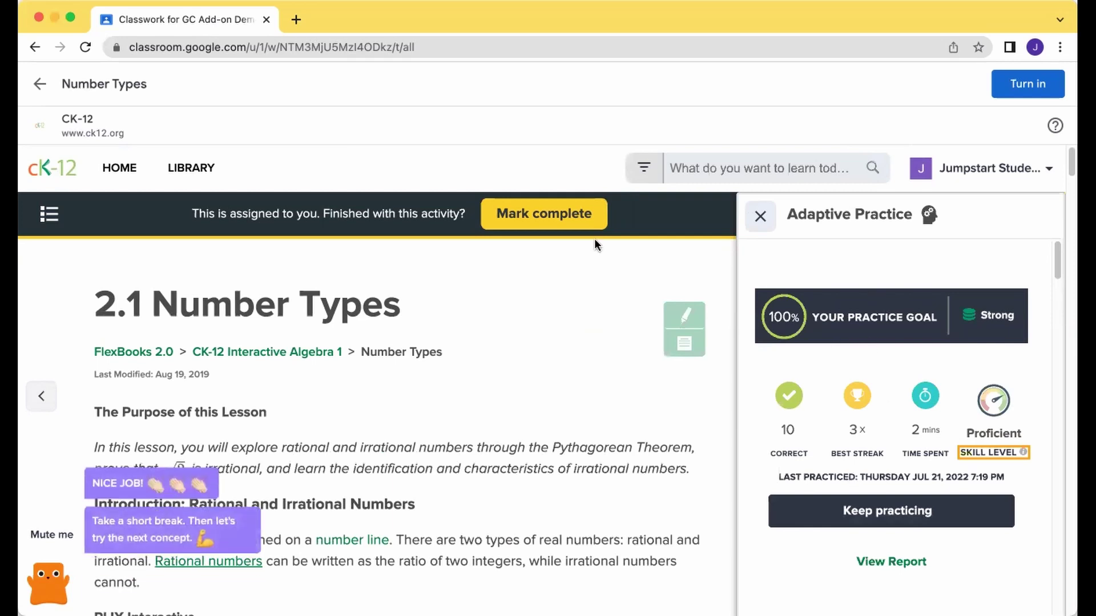
Close the practice summary, mark the Number Types activity complete, and return to Classwork
click(760, 217)
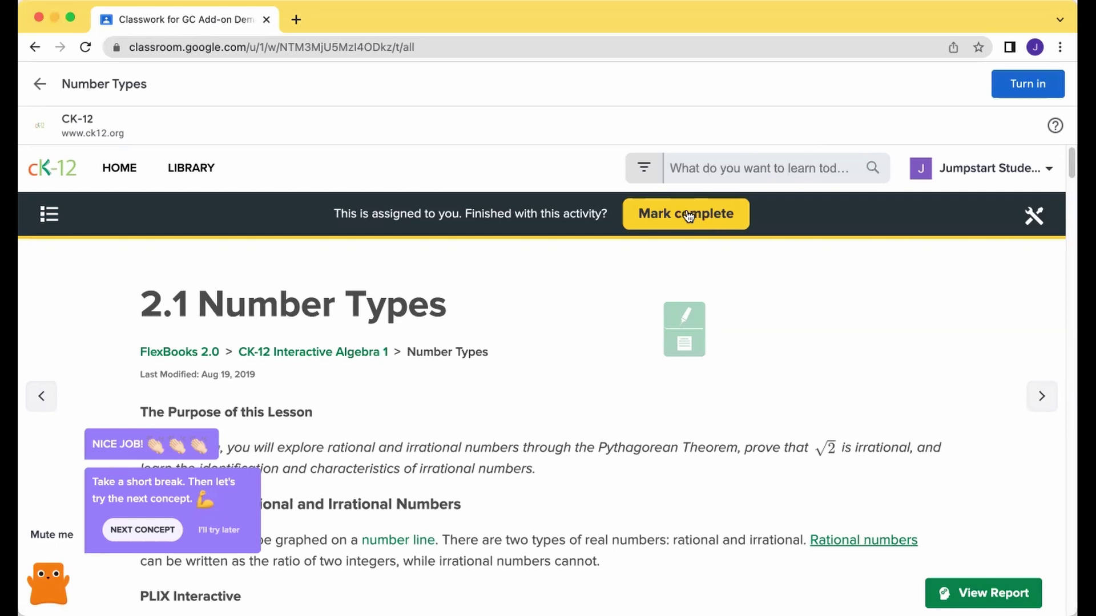
click(689, 216)
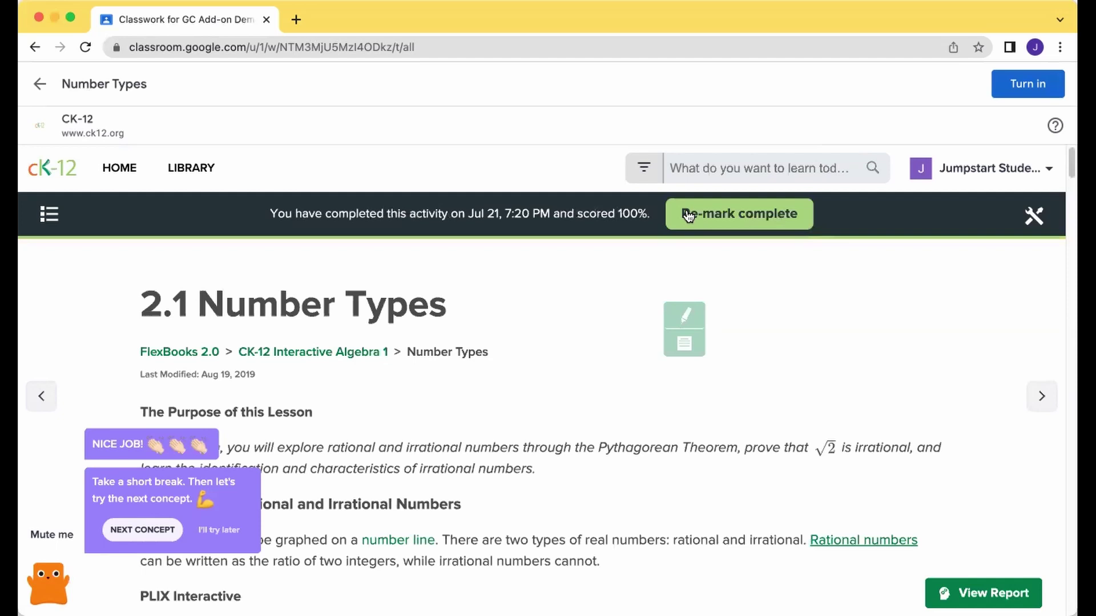
click(41, 87)
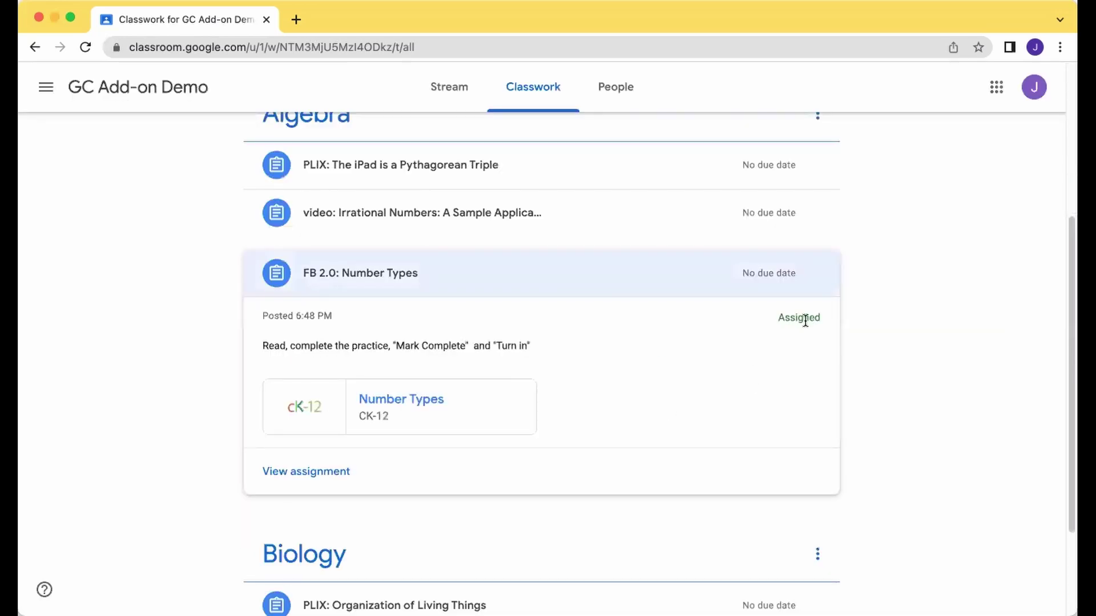
Turn in the FB 2.0: Number Types work with confirmation, then collapse its Classwork entry
click(401, 404)
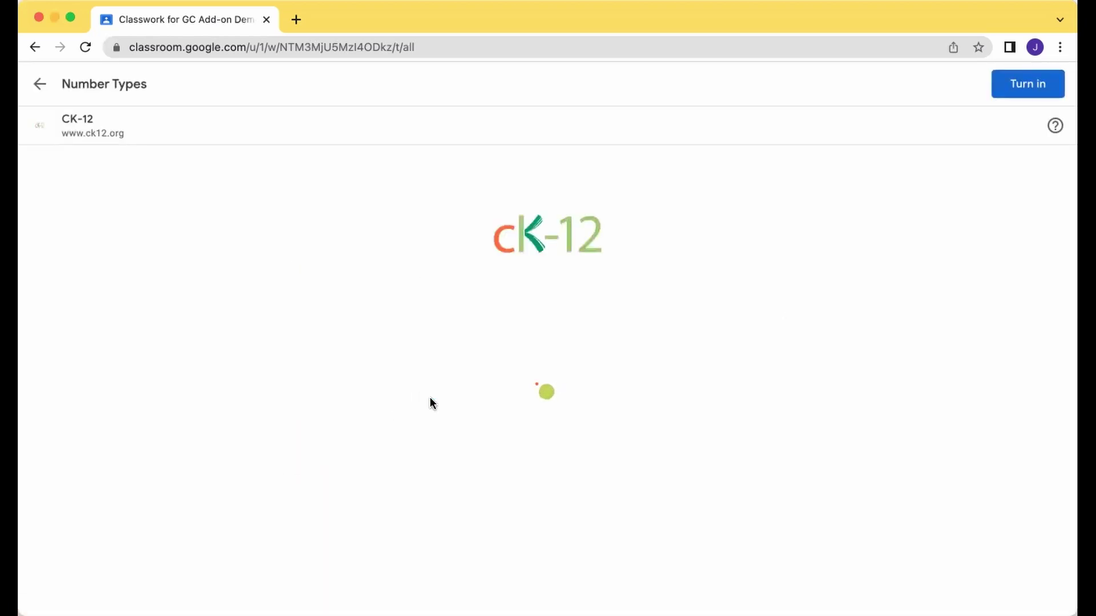
click(1028, 86)
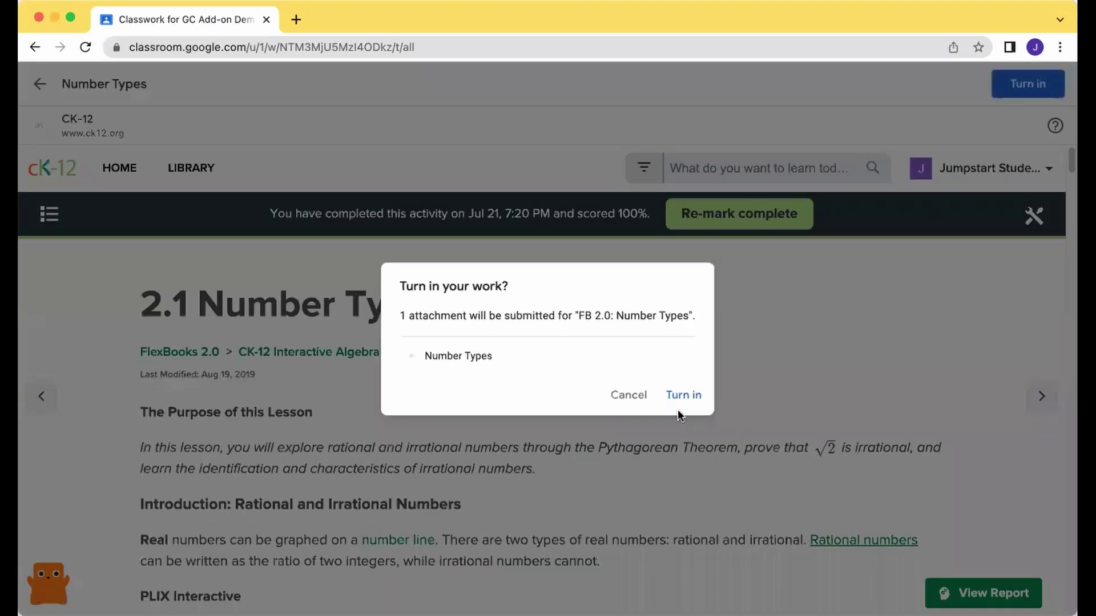
click(684, 394)
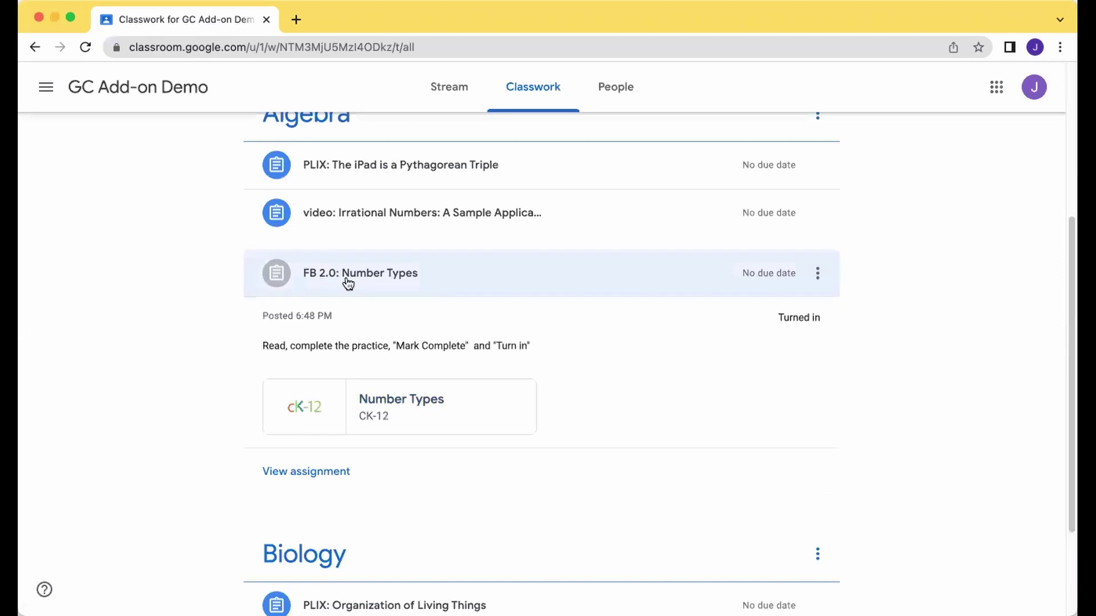
click(345, 278)
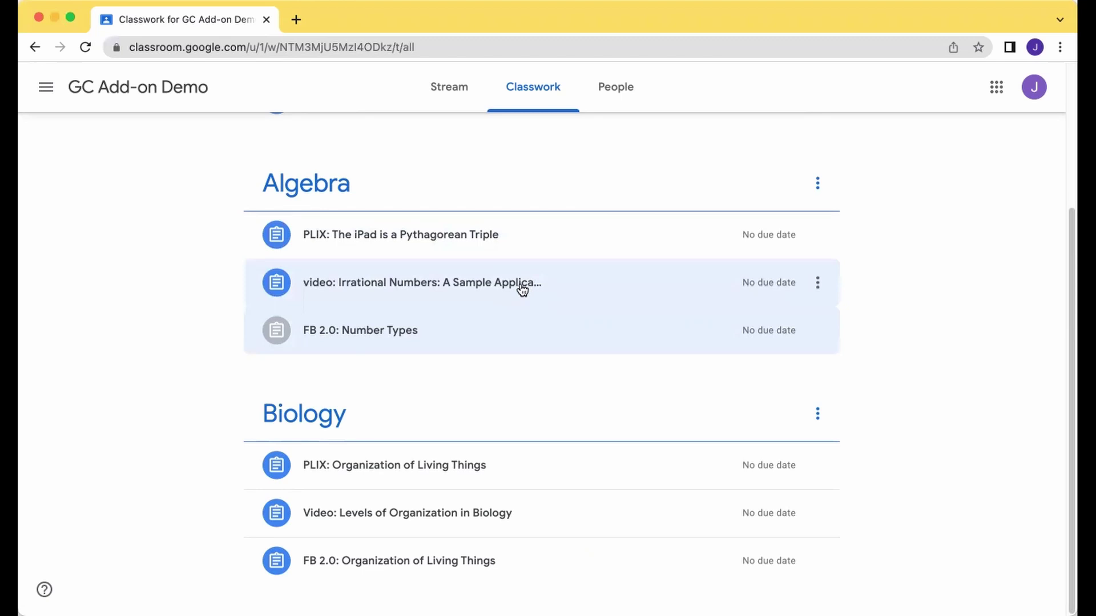
Scroll up to the Physics topic and open out the Sim: Astronaut Training Chamber row
scroll(525, 287, up, 3)
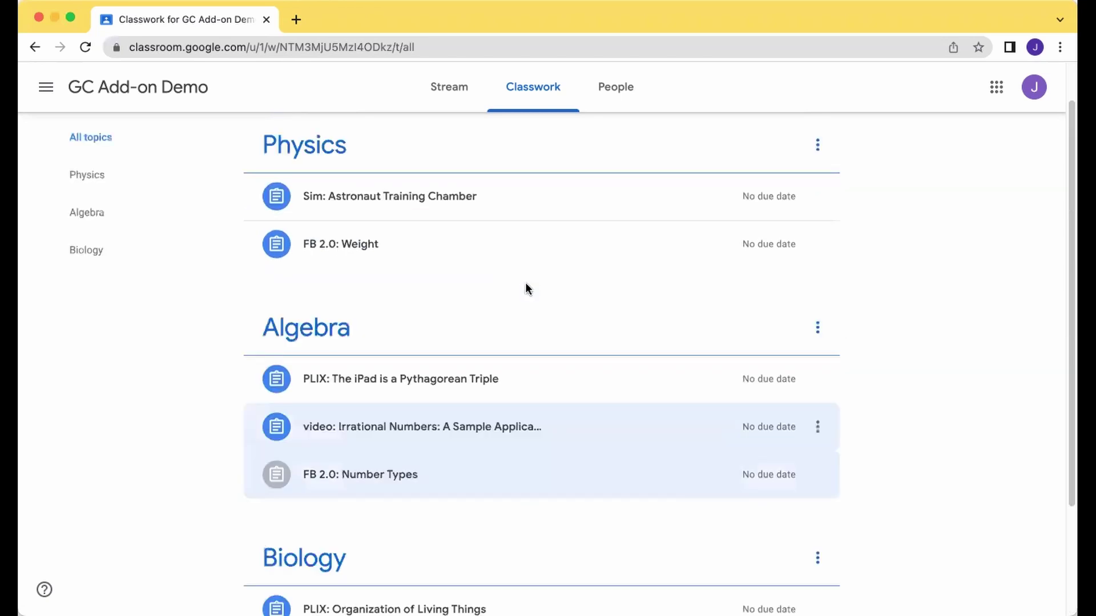
click(440, 202)
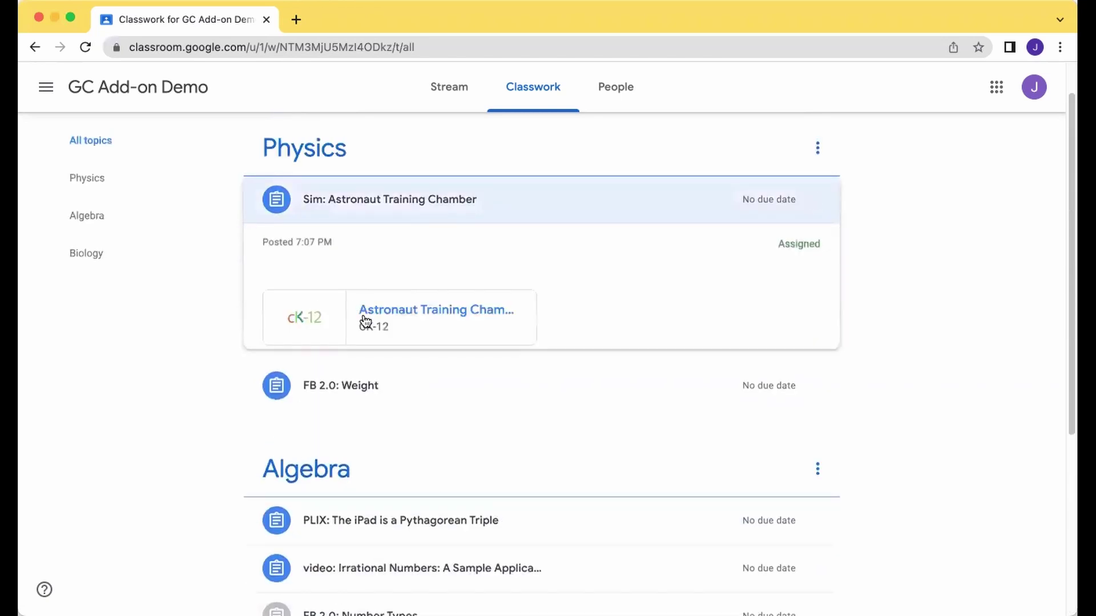
Launch the Astronaut Training Chamber simulation, skip its intro, and drag the mass to 400 Kg
click(386, 313)
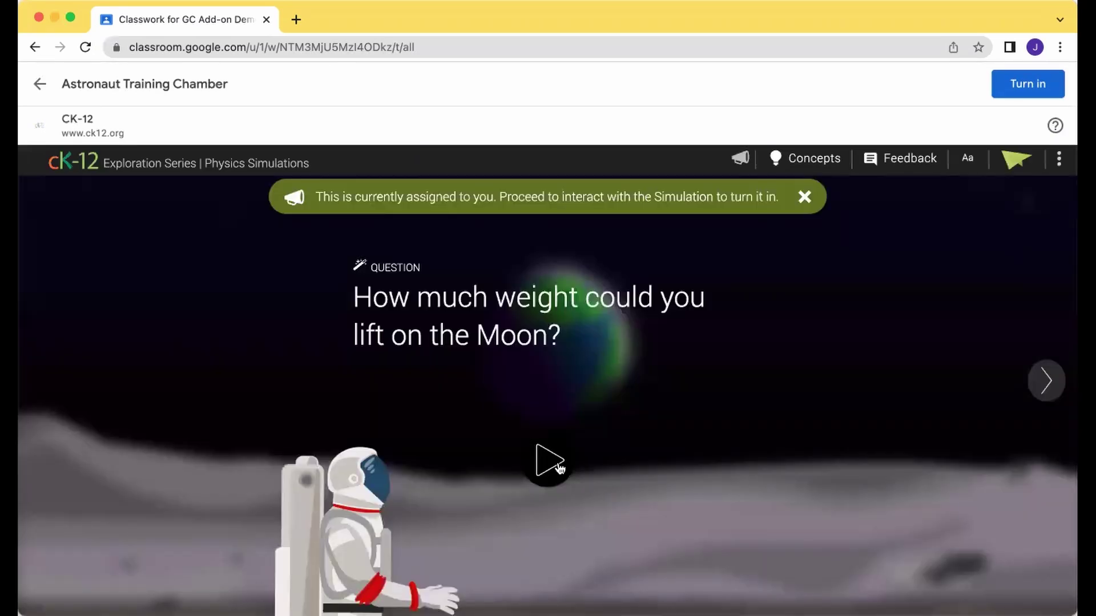
click(557, 467)
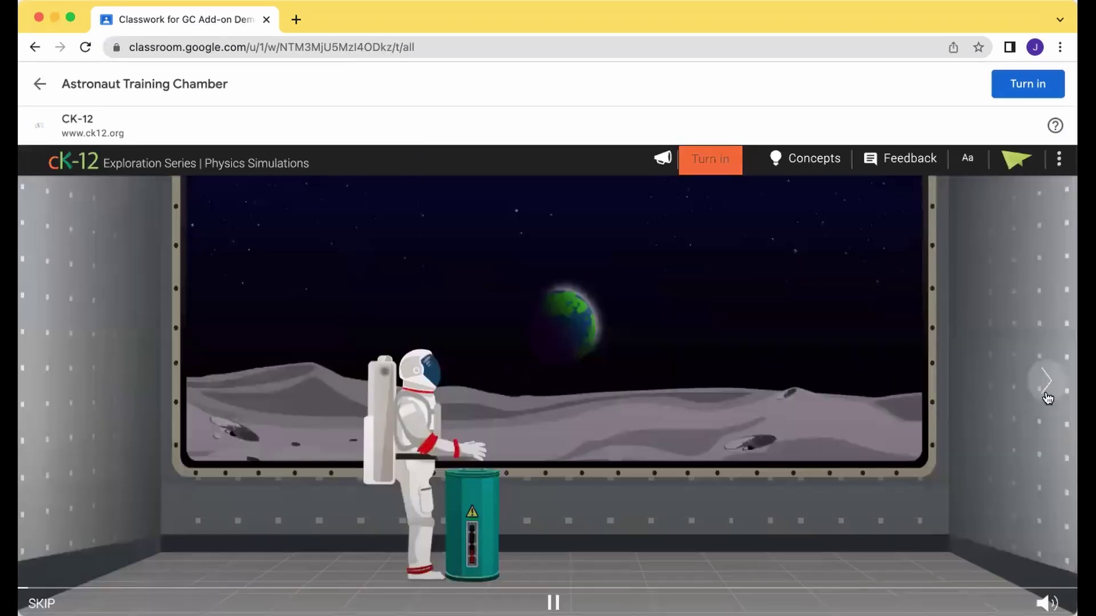
click(1046, 381)
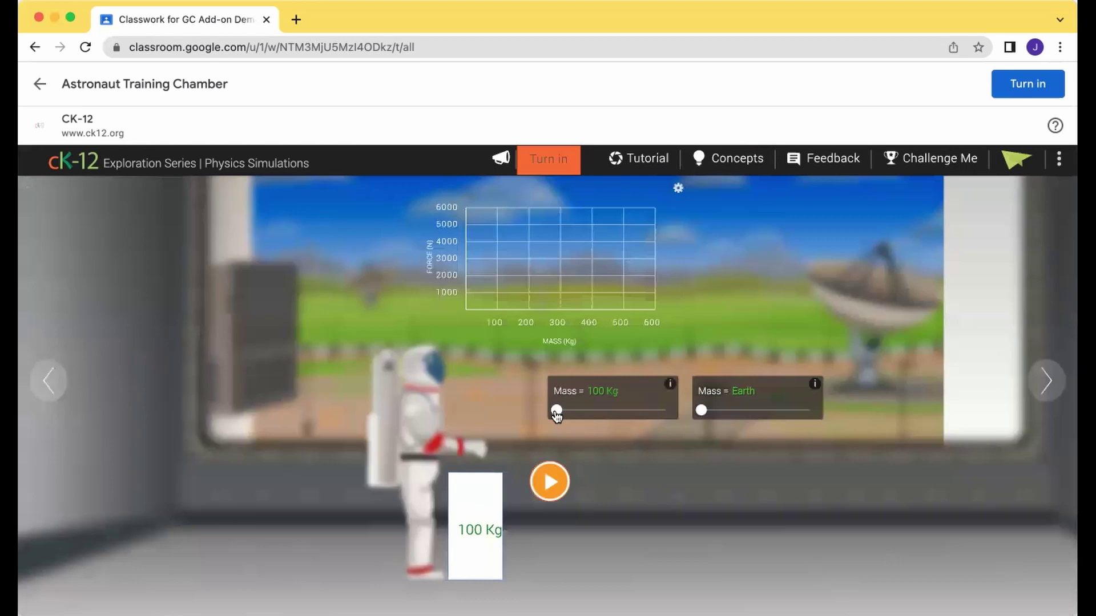
drag(556, 410, 629, 410)
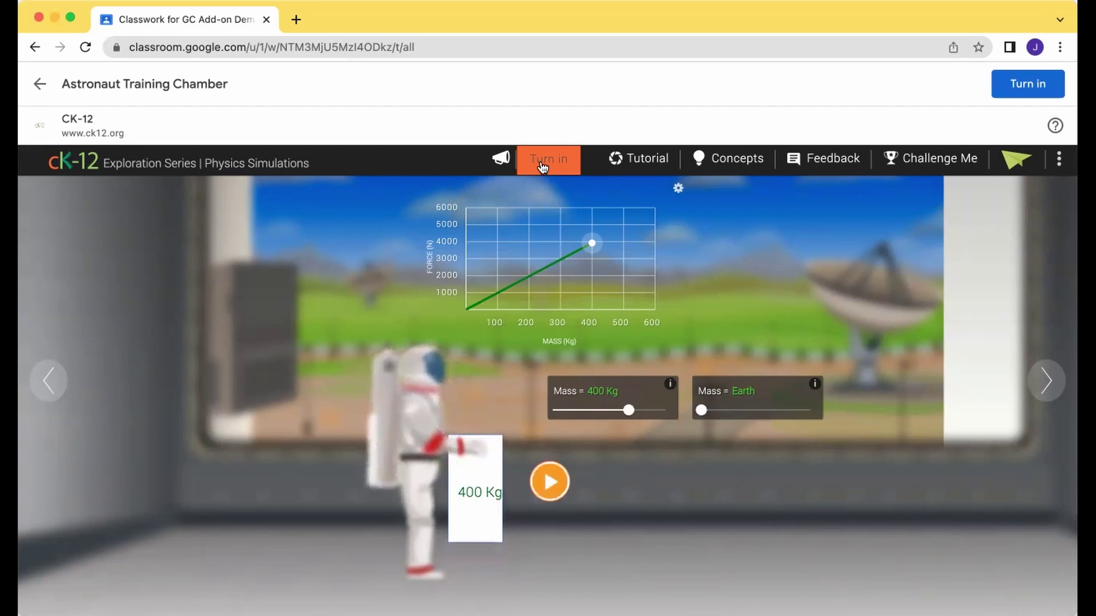
Submit the simulation in CK-12, then turn in the Astronaut assignment in Classroom and confirm
click(542, 165)
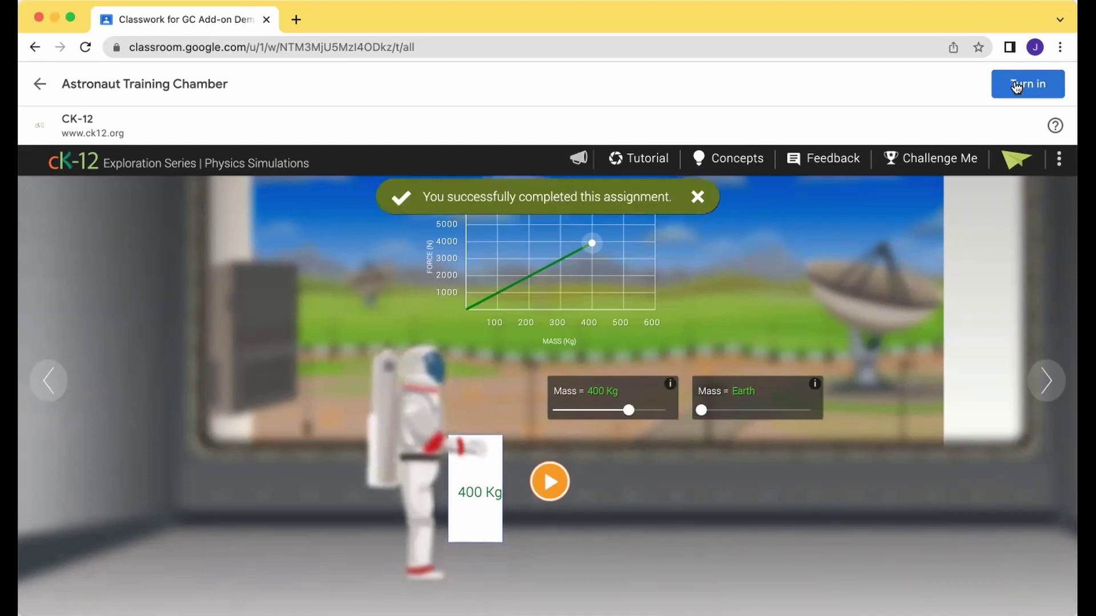
click(1015, 86)
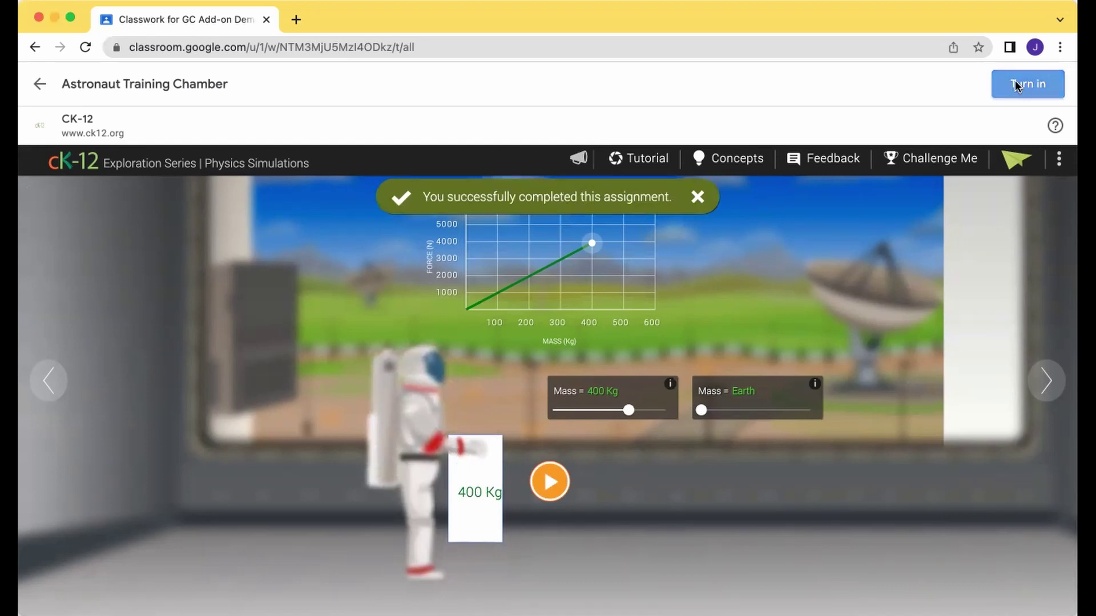
click(724, 405)
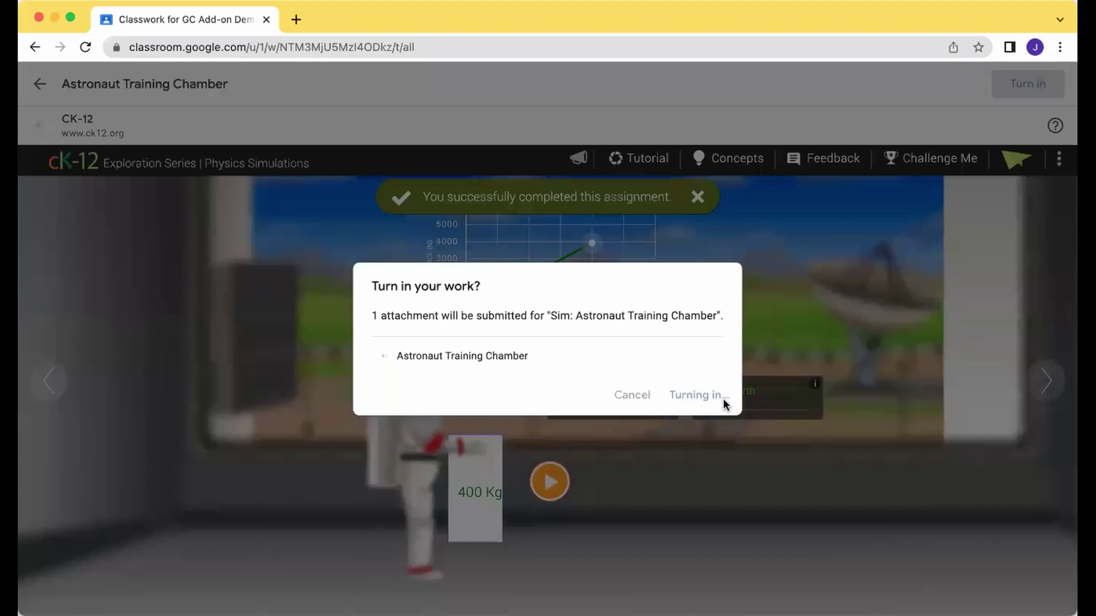